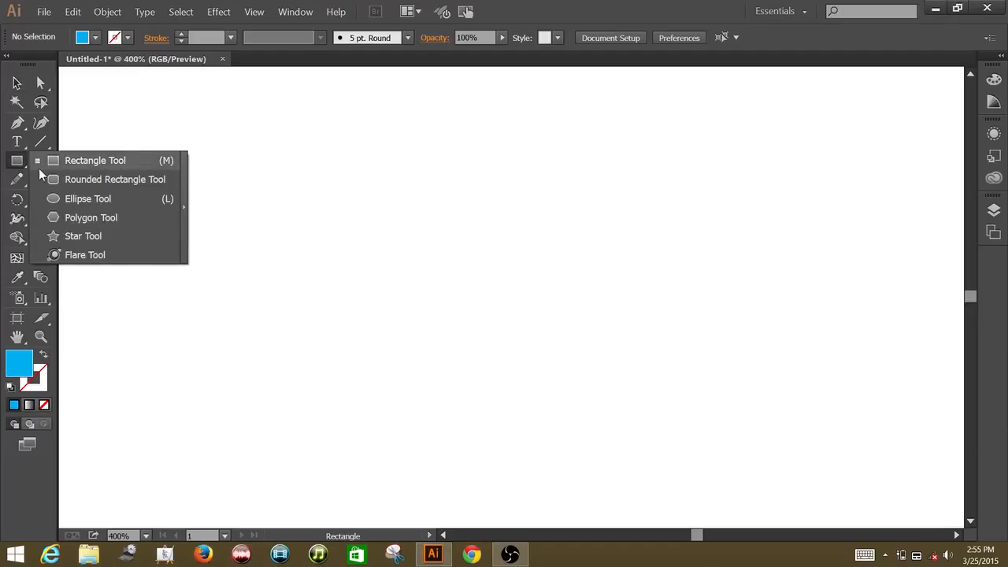
# - Draw a tall, narrow blue ellipse near the middle of the artboard
pyautogui.click(63, 199)
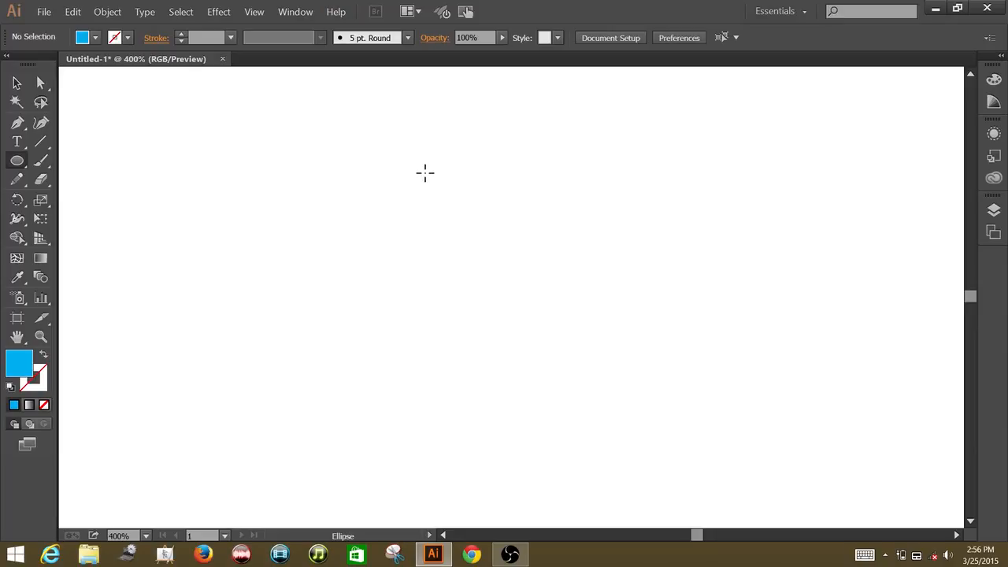
pyautogui.moveTo(424, 175); pyautogui.dragTo(479, 457)
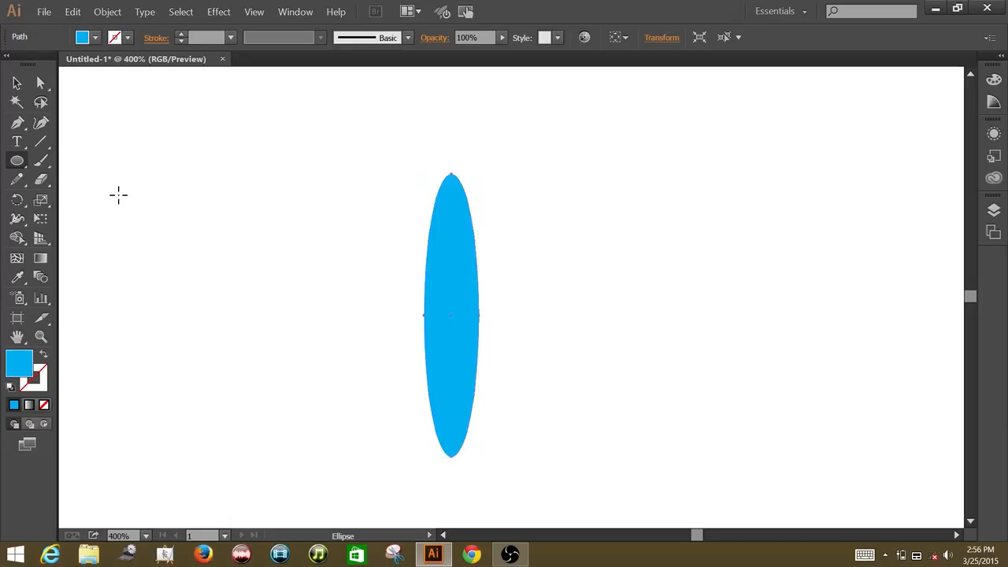
# - Create a three-sided polygon with a 50 px radius at the upper left of the ellipse
pyautogui.click(21, 165)
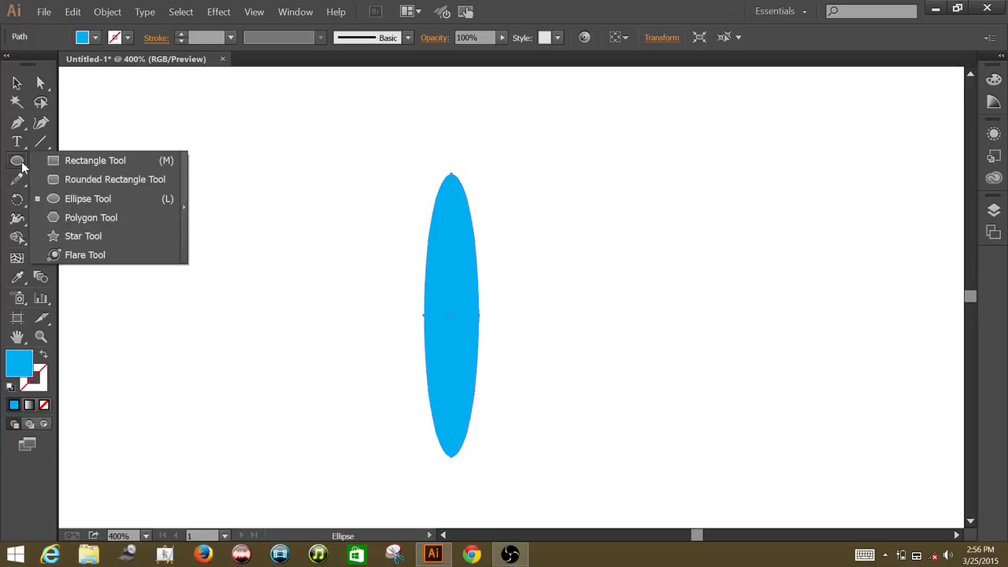
pyautogui.click(57, 224)
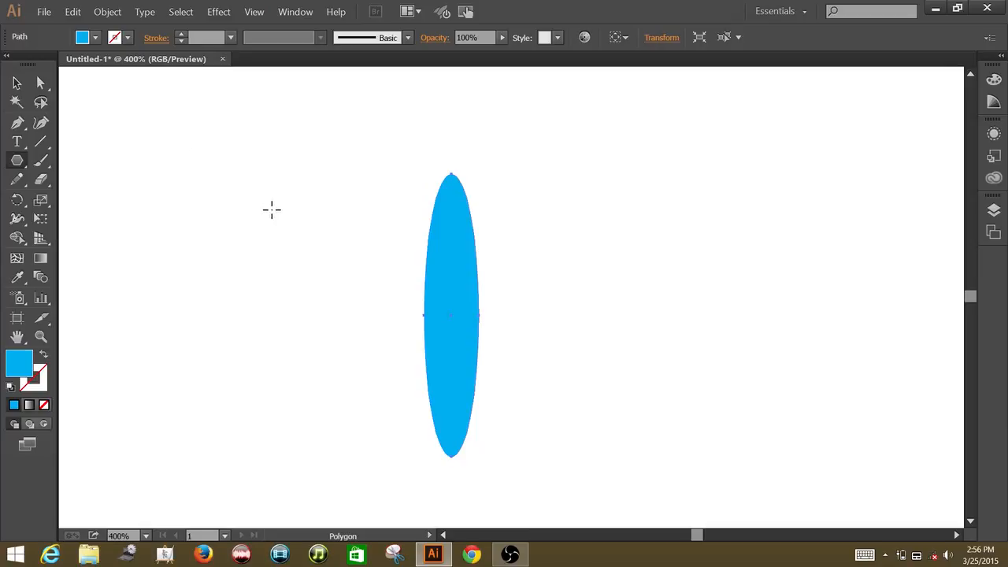
pyautogui.click(271, 208)
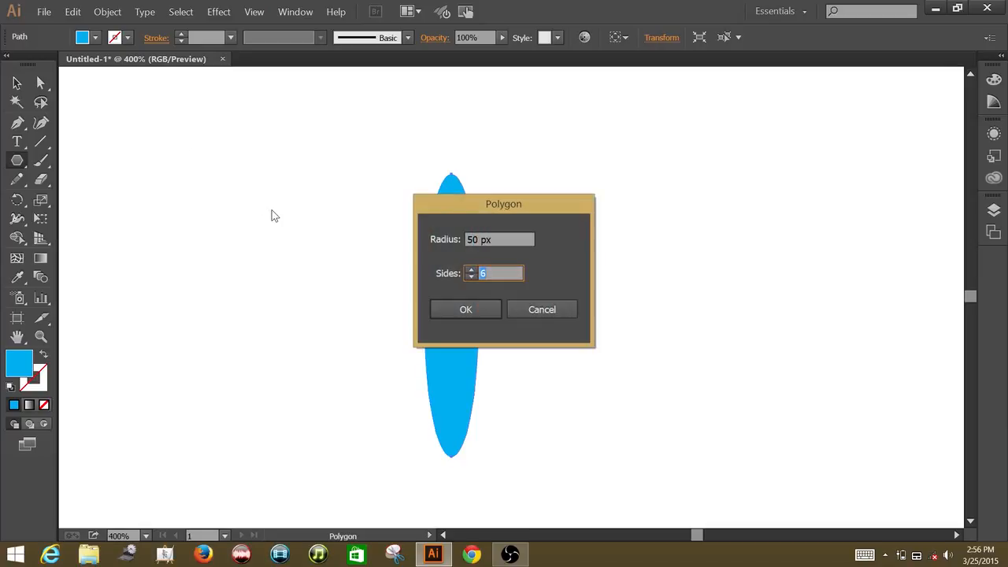
pyautogui.write('3')
pyautogui.click(462, 315)
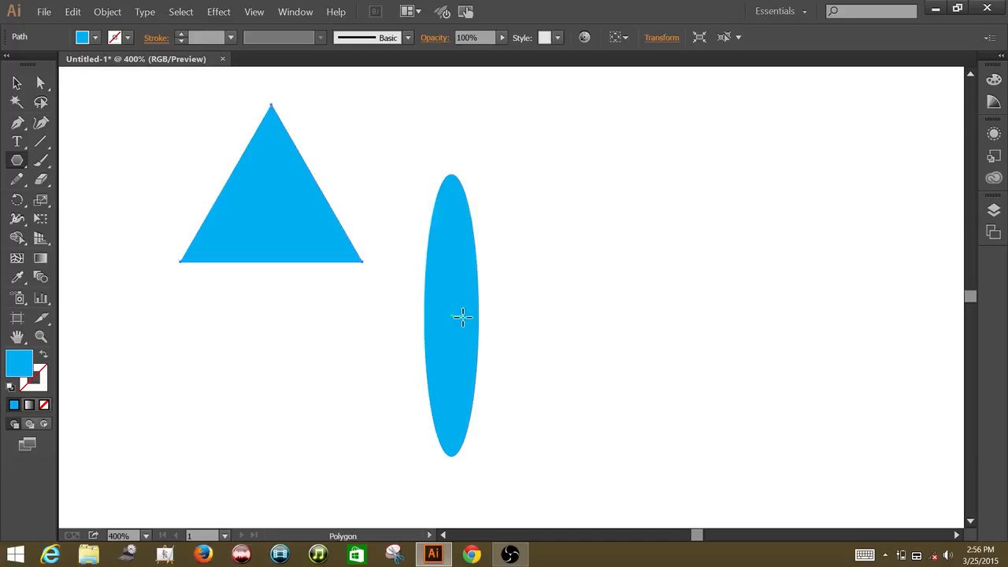
# - Reshape the triangle by moving its top anchor straight above the right corner and its lower-left anchor down to about X 253 px, Y 470.5 px
pyautogui.click(48, 85)
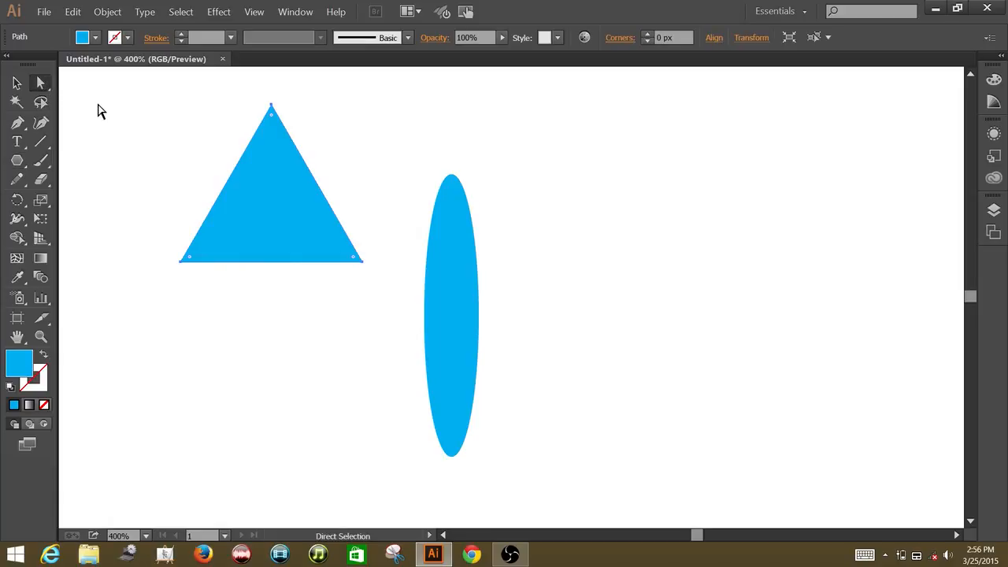
pyautogui.click(150, 128)
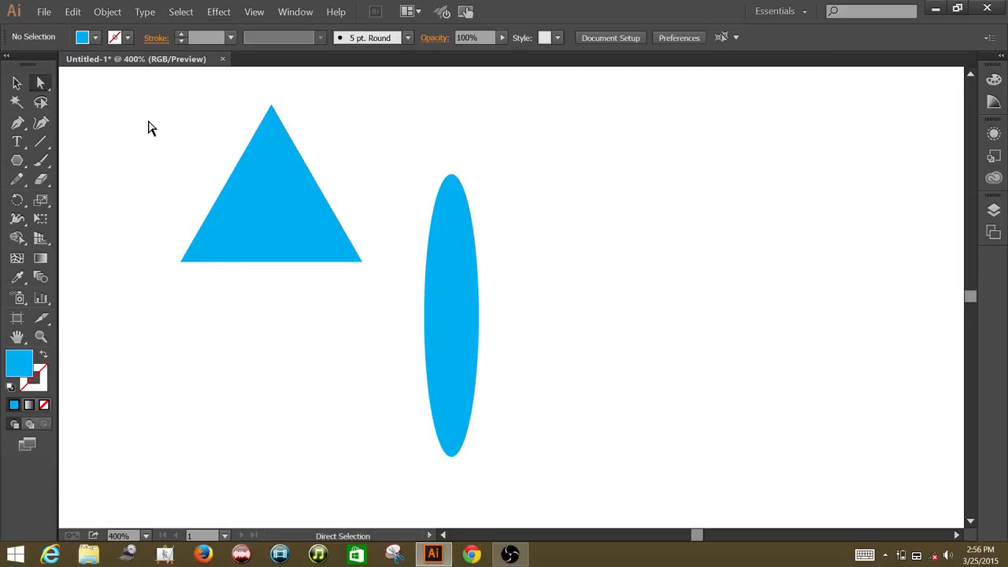
pyautogui.click(289, 184)
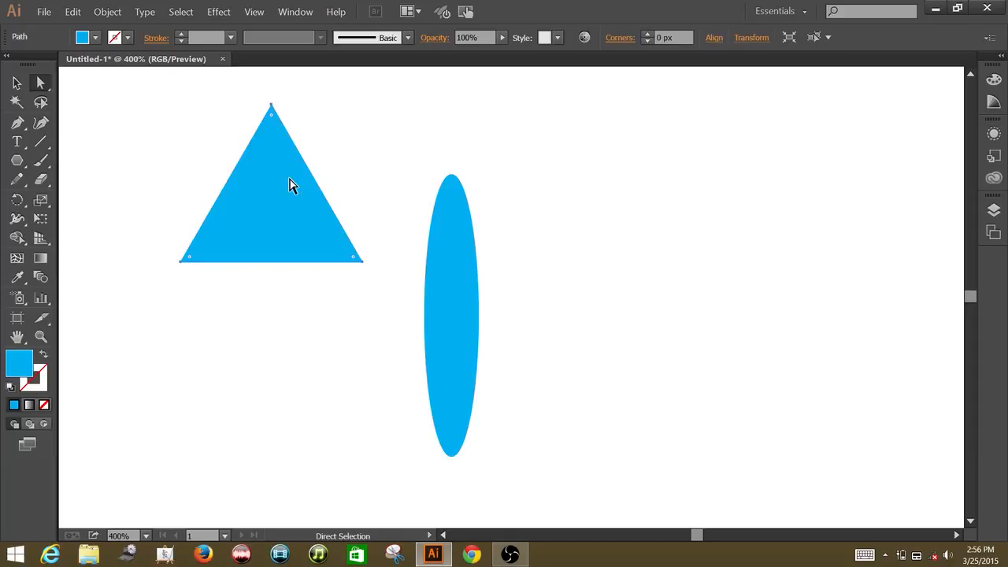
pyautogui.click(272, 106)
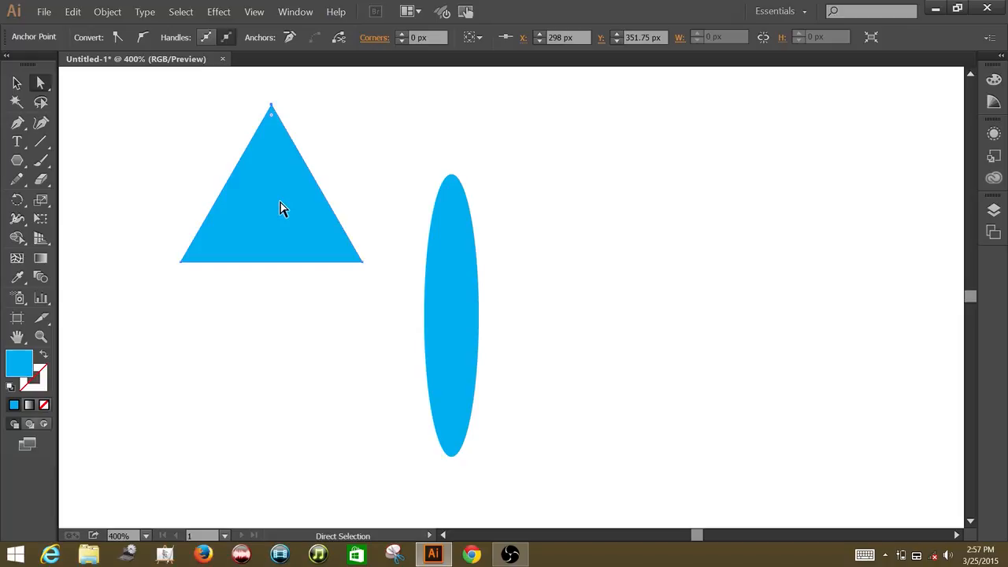
pyautogui.click(273, 107)
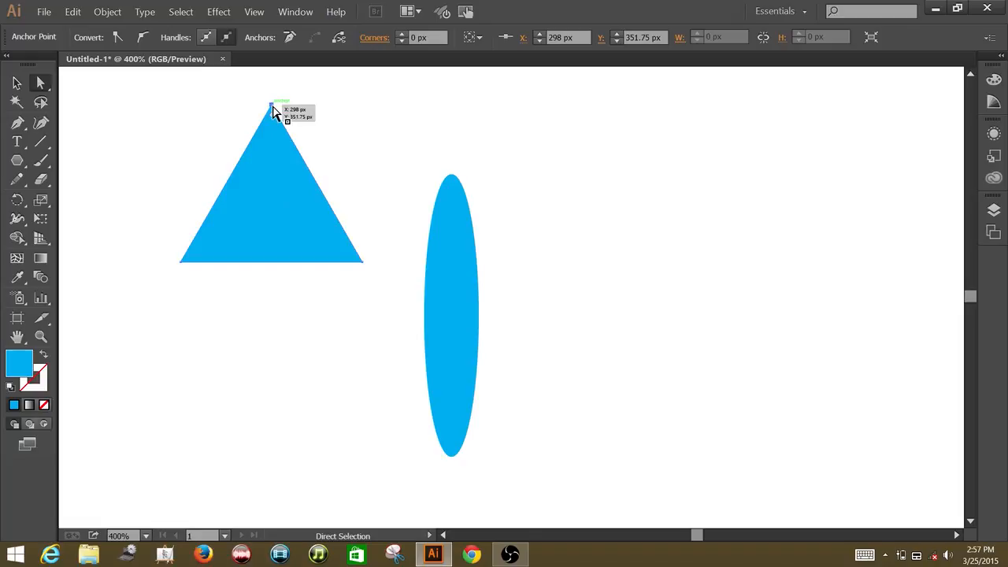
pyautogui.moveTo(272, 107); pyautogui.dragTo(364, 111)
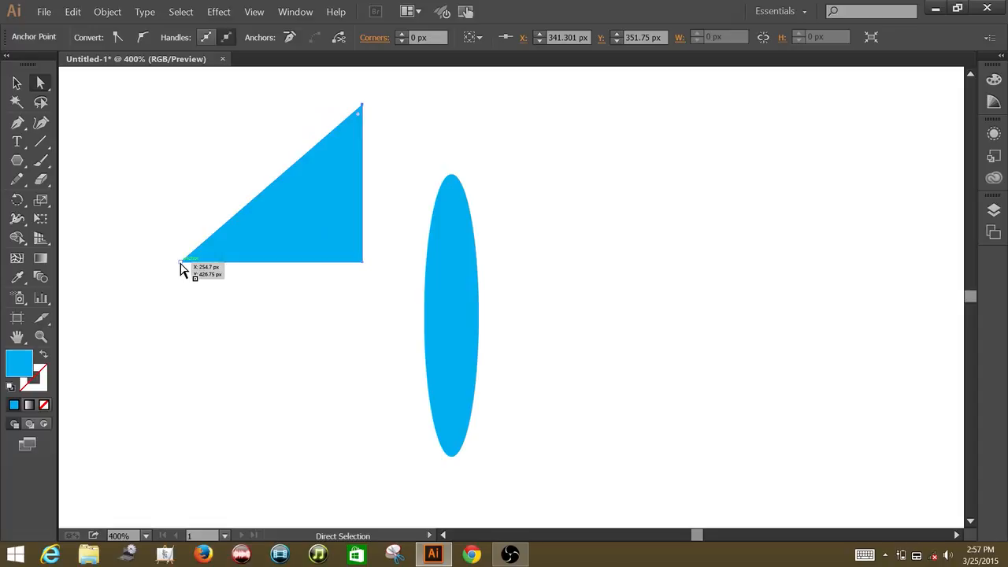
pyautogui.moveTo(180, 268); pyautogui.dragTo(177, 352)
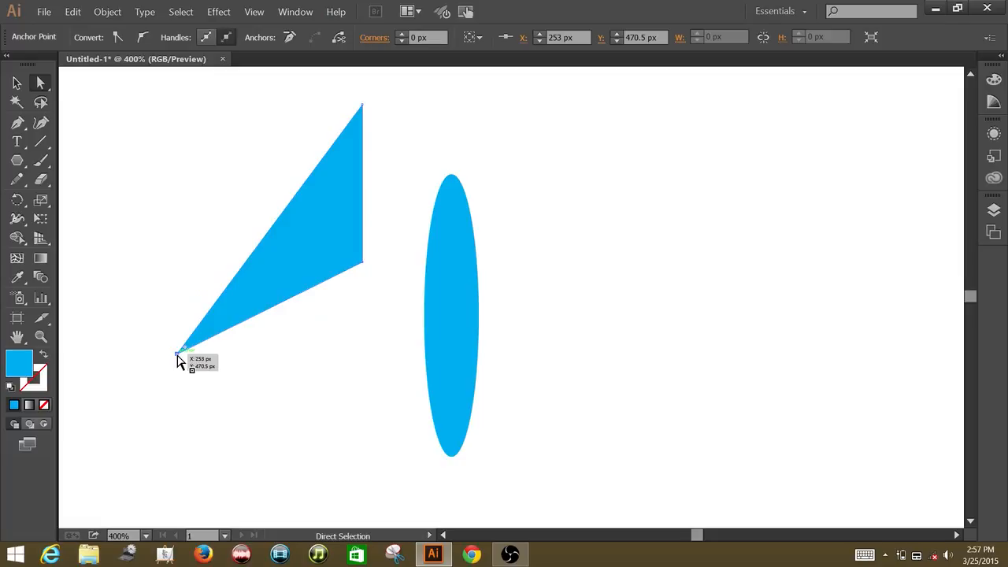
pyautogui.click(144, 205)
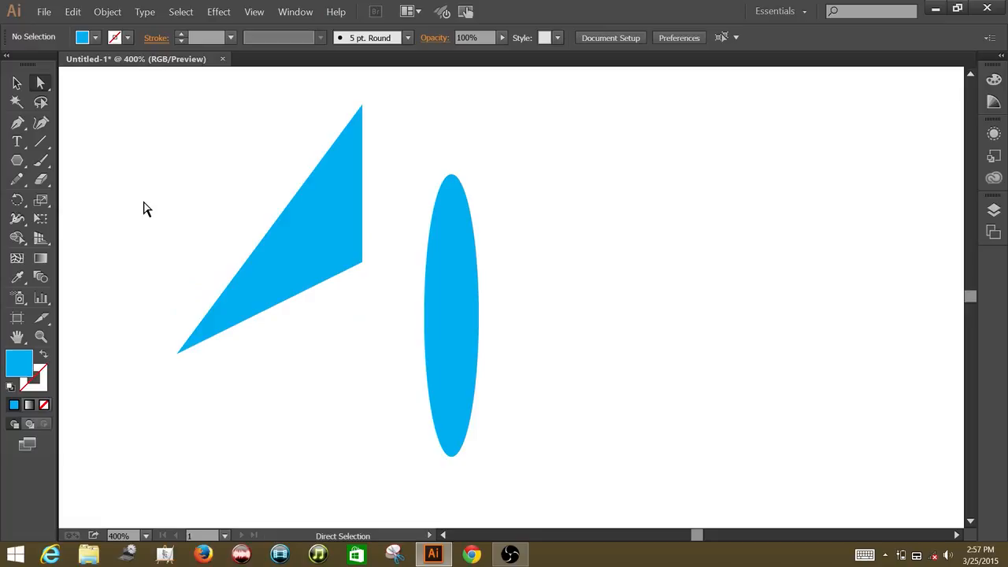
# - Round all corners of the reshaped triangle to a radius of about 2.89 px
pyautogui.click(322, 203)
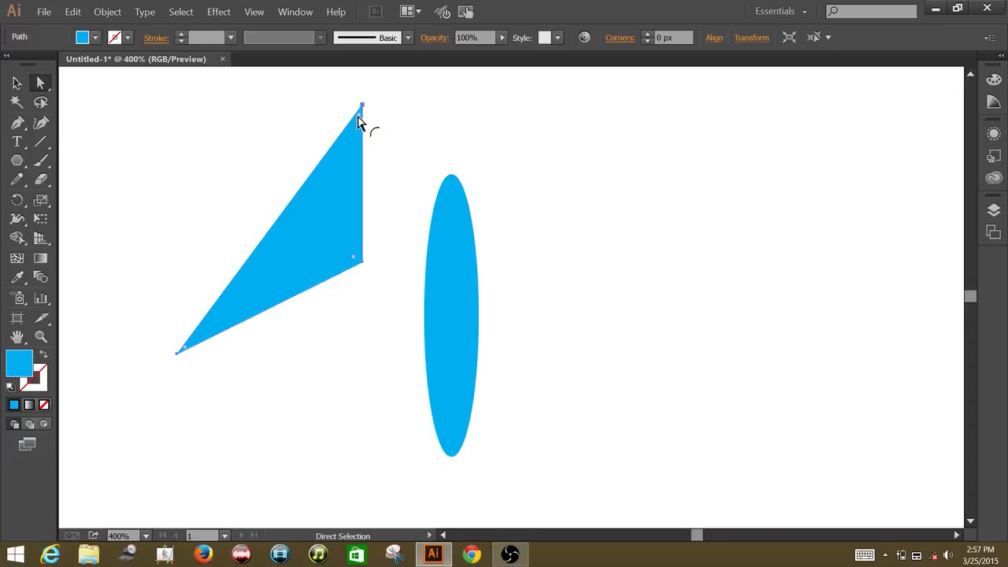
pyautogui.moveTo(357, 119); pyautogui.dragTo(361, 130)
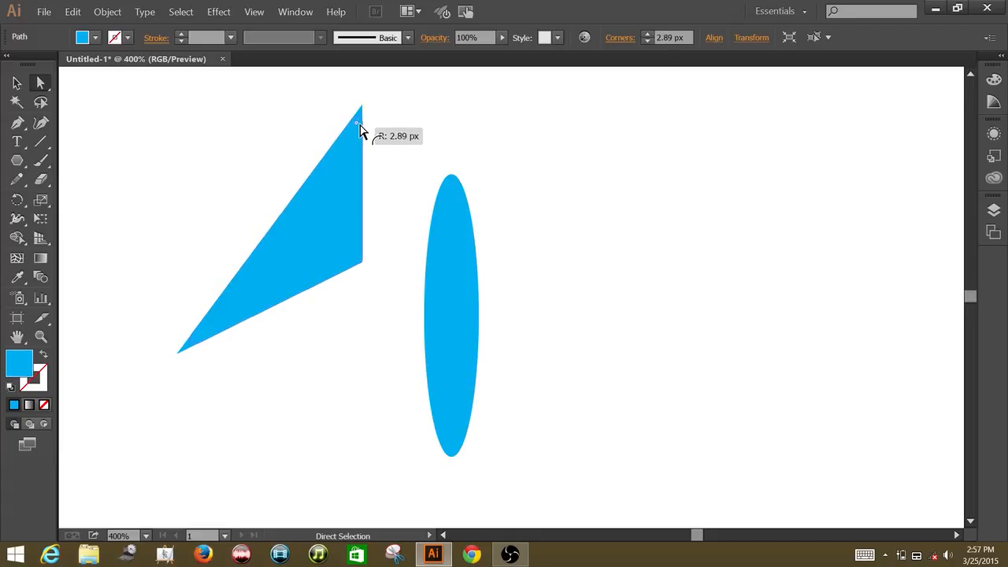
pyautogui.moveTo(360, 130); pyautogui.dragTo(360, 131)
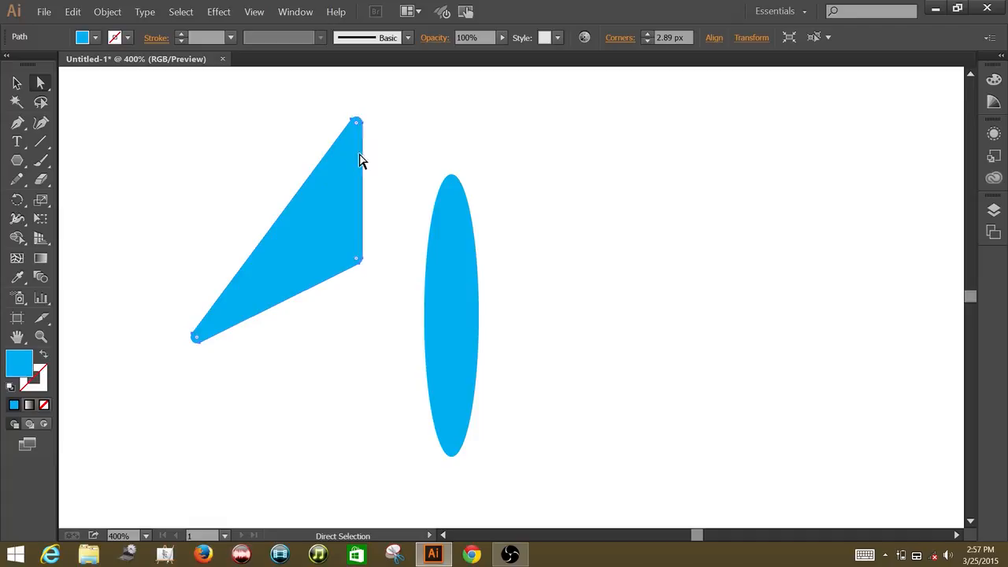
pyautogui.click(395, 184)
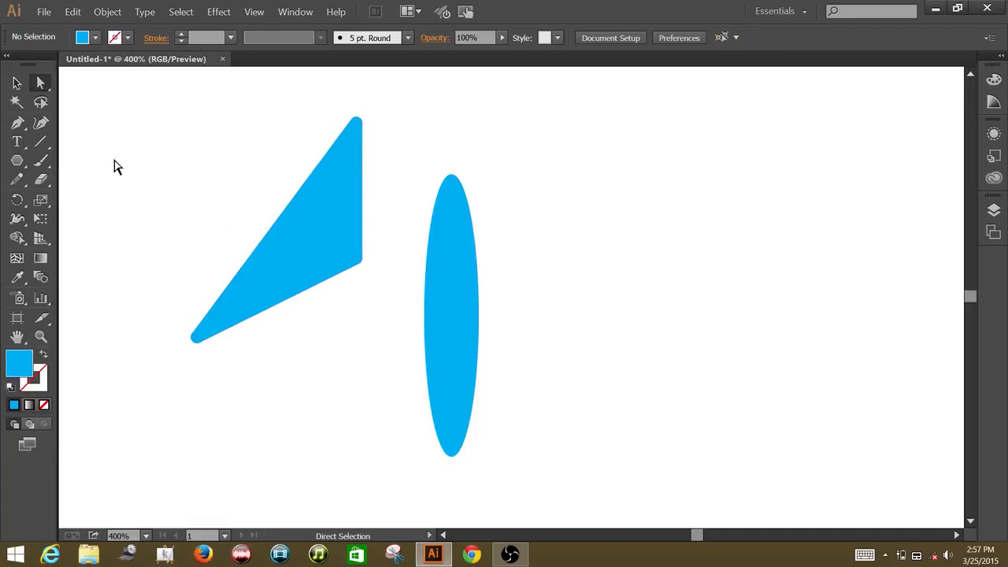
# - Scale the rounded triangle down slightly in proportion and move it onto the ellipse's left side as a wing
pyautogui.click(23, 85)
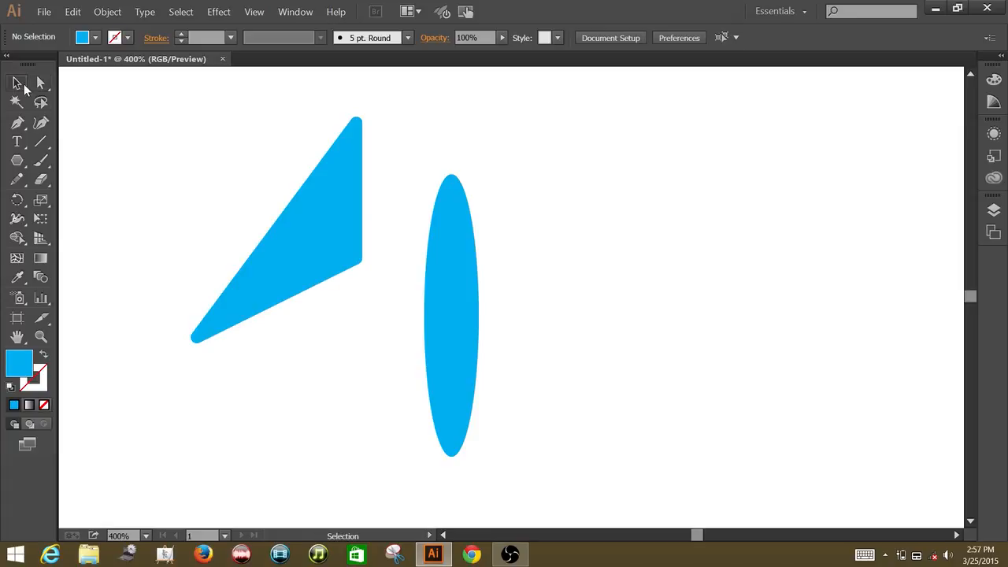
pyautogui.click(335, 206)
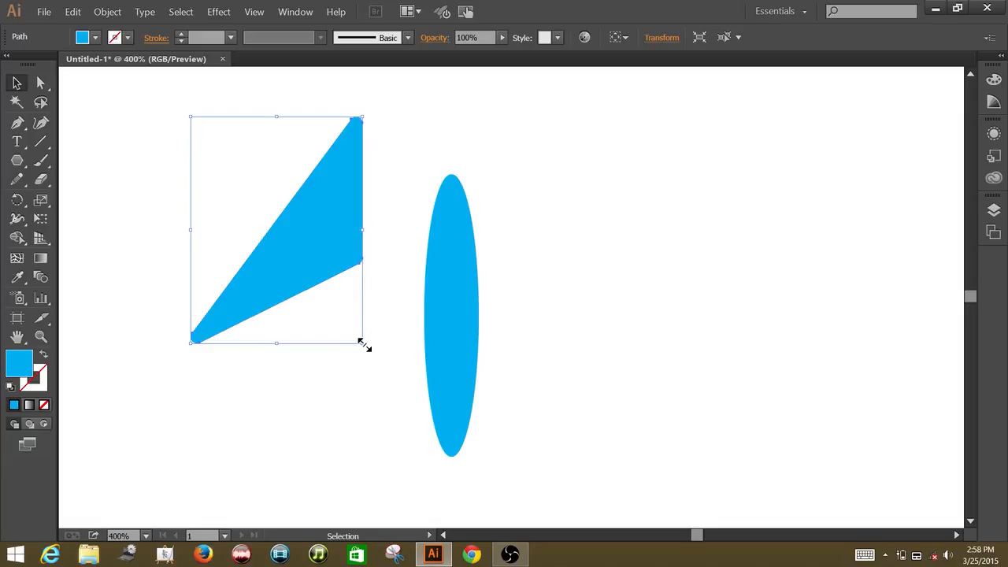
pyautogui.moveTo(362, 343); pyautogui.dragTo(346, 334)
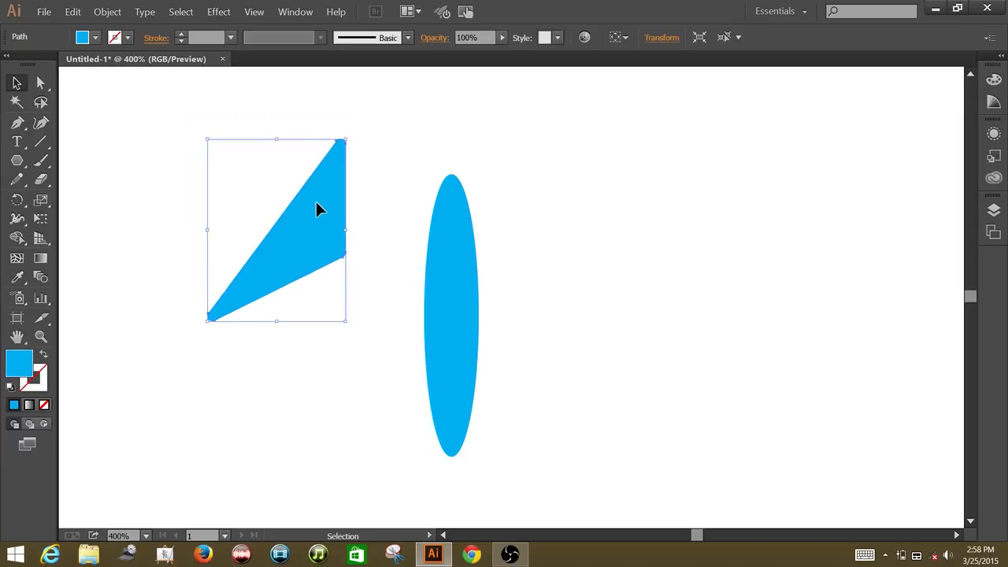
pyautogui.moveTo(316, 203); pyautogui.dragTo(412, 279)
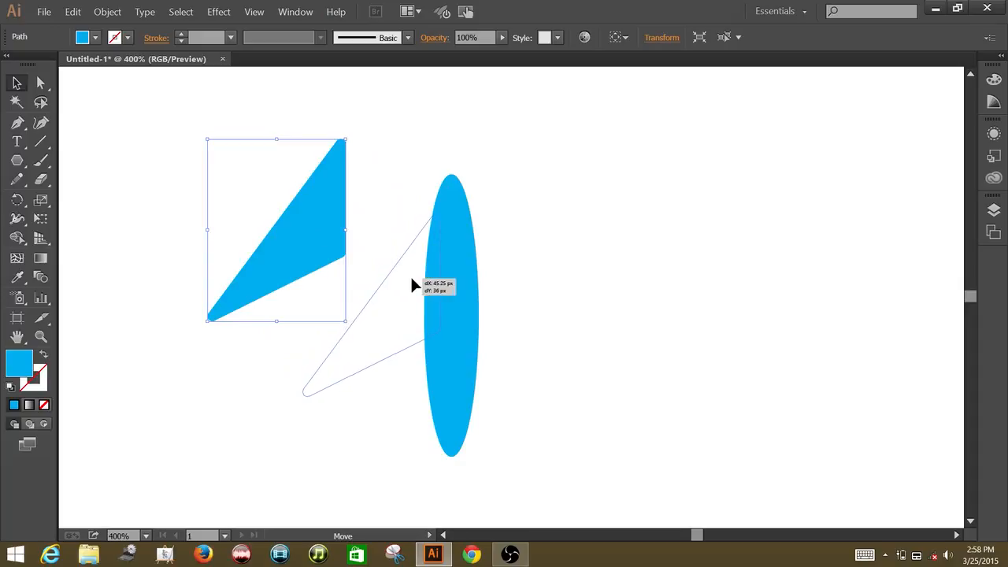
pyautogui.moveTo(412, 278); pyautogui.dragTo(412, 279)
# - Duplicate the wing straight down so that the copy overlaps the lower part of the ellipse
pyautogui.scroll(-1, 415, 282)
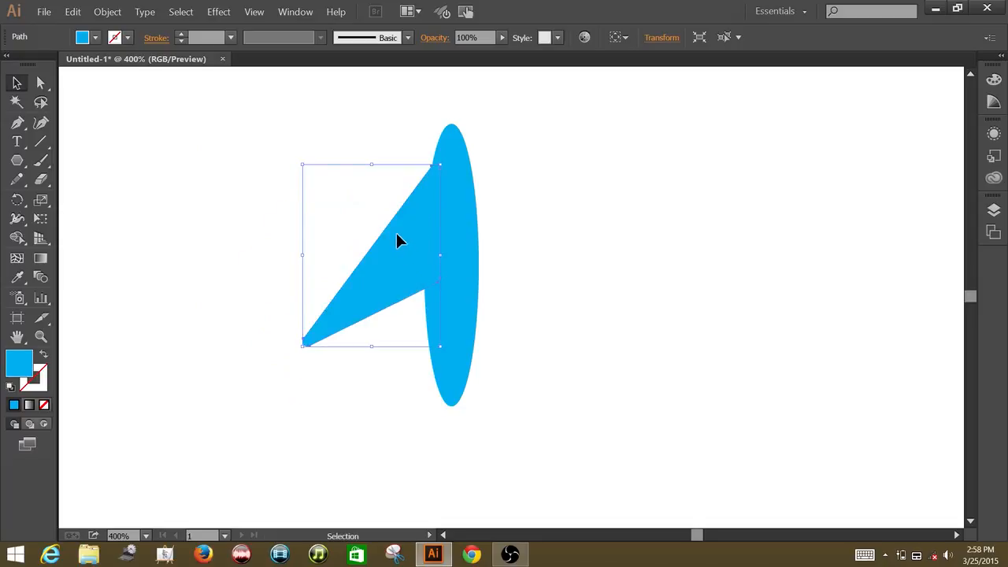
pyautogui.hotkey('ctrl', '+')
pyautogui.press('space')
pyautogui.moveTo(539, 203); pyautogui.dragTo(576, 221)
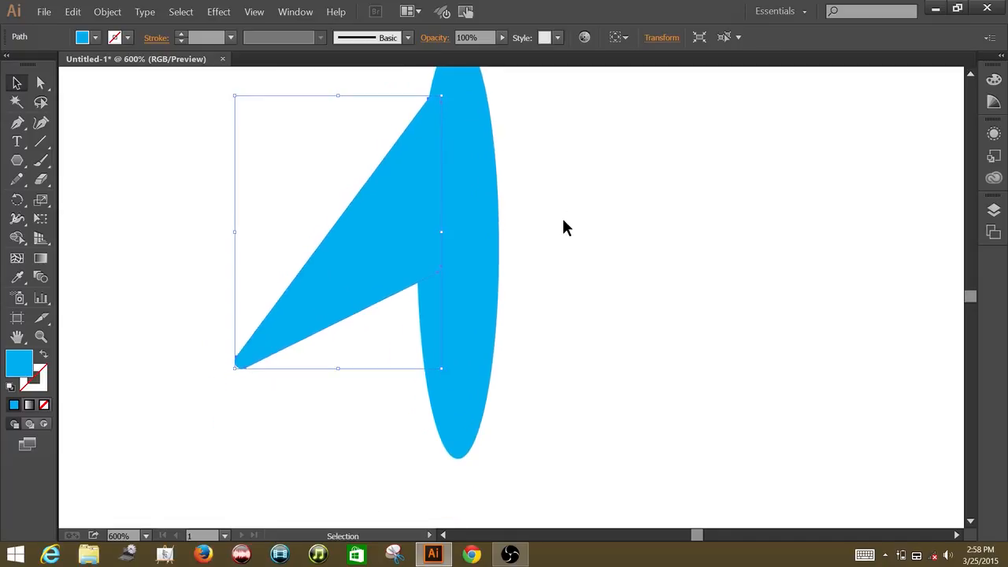
pyautogui.press('space')
pyautogui.moveTo(468, 290); pyautogui.dragTo(465, 272)
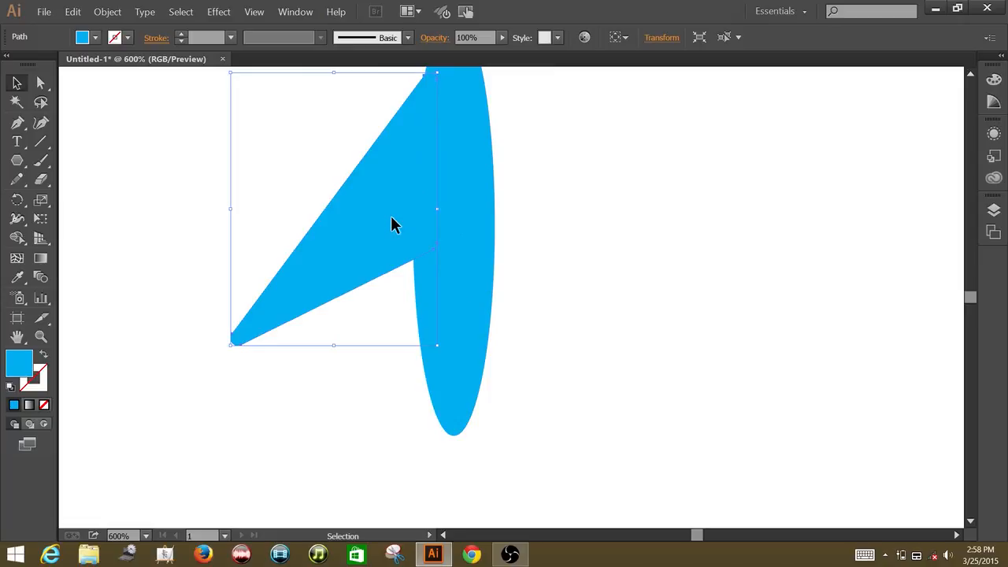
pyautogui.moveTo(391, 218); pyautogui.dragTo(402, 461)
pyautogui.scroll(-1, 409, 433)
pyautogui.scroll(-2, 418, 417)
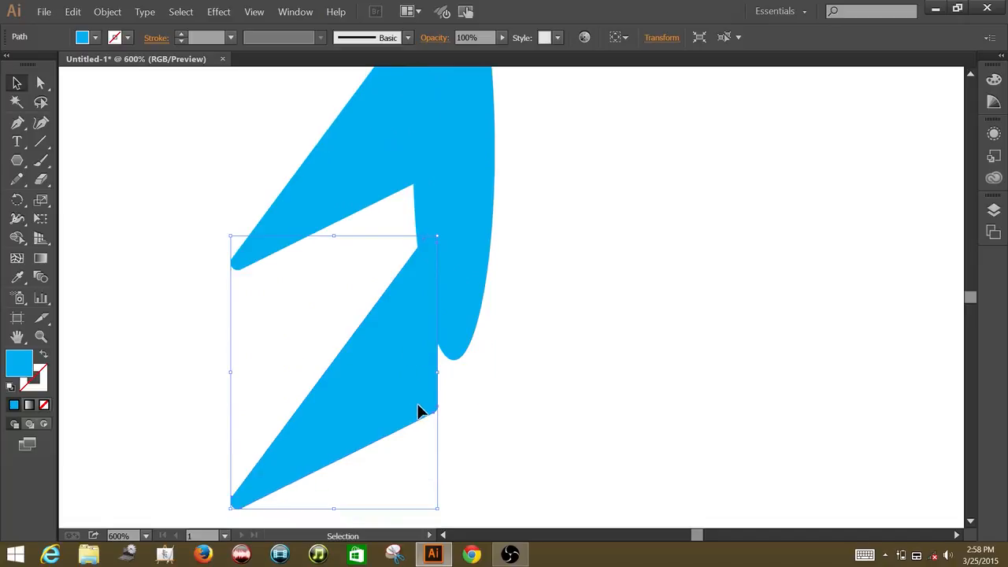
# - Shrink the copied wing proportionally to about one third and place it at the ellipse's lower end as a tail fin
pyautogui.hotkey('ctrl', '-')
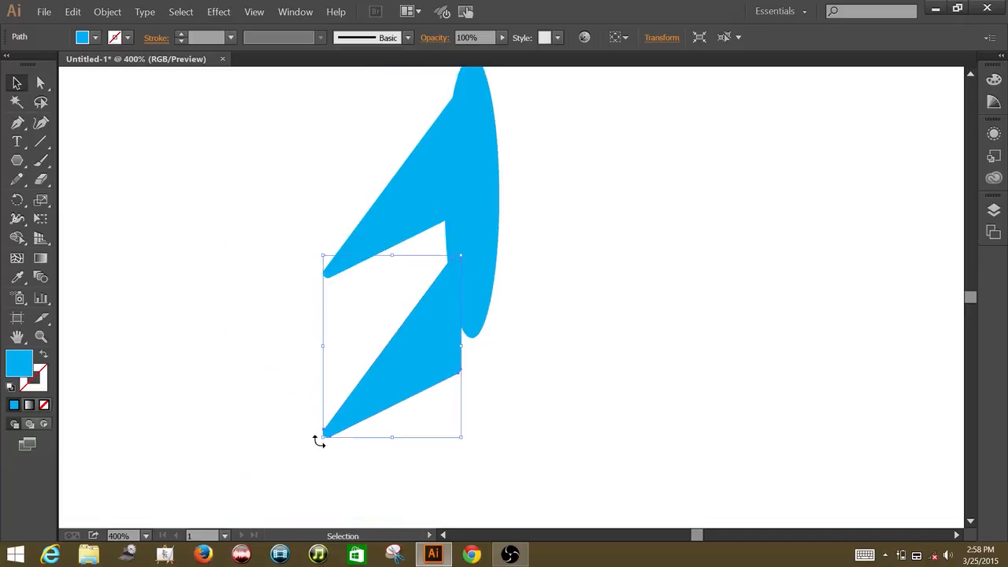
pyautogui.moveTo(323, 437); pyautogui.dragTo(417, 315)
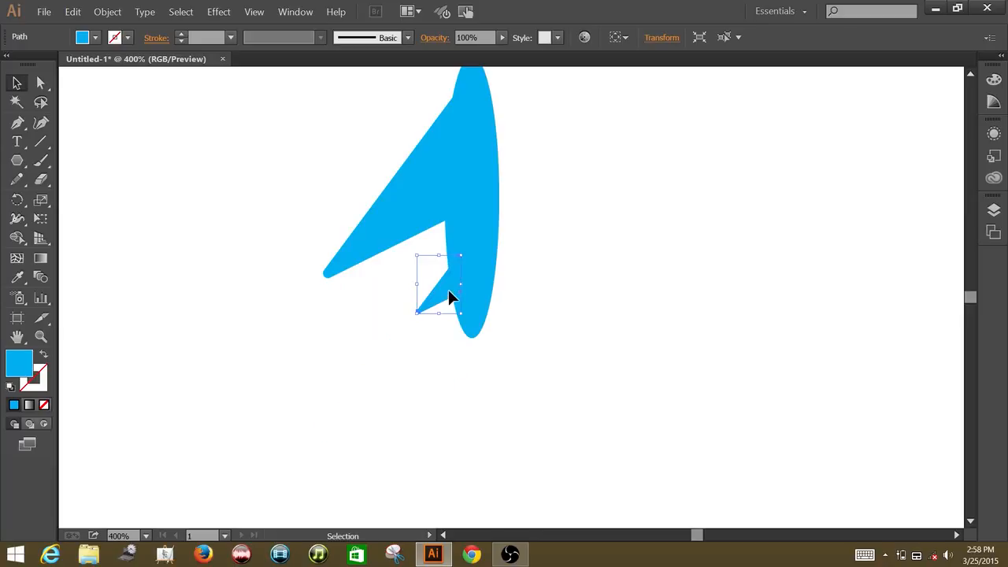
pyautogui.moveTo(448, 284); pyautogui.dragTo(460, 330)
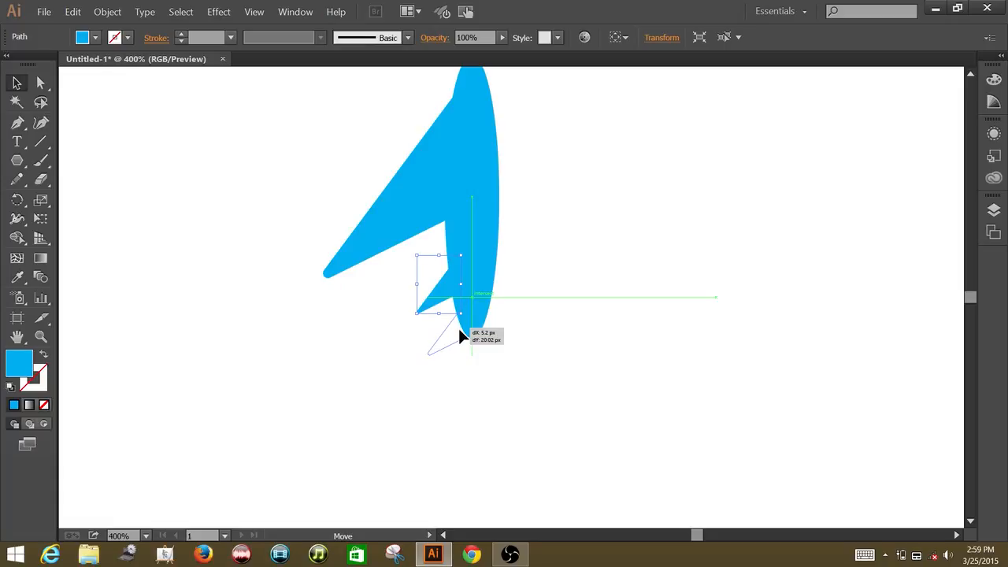
pyautogui.moveTo(460, 331); pyautogui.dragTo(459, 331)
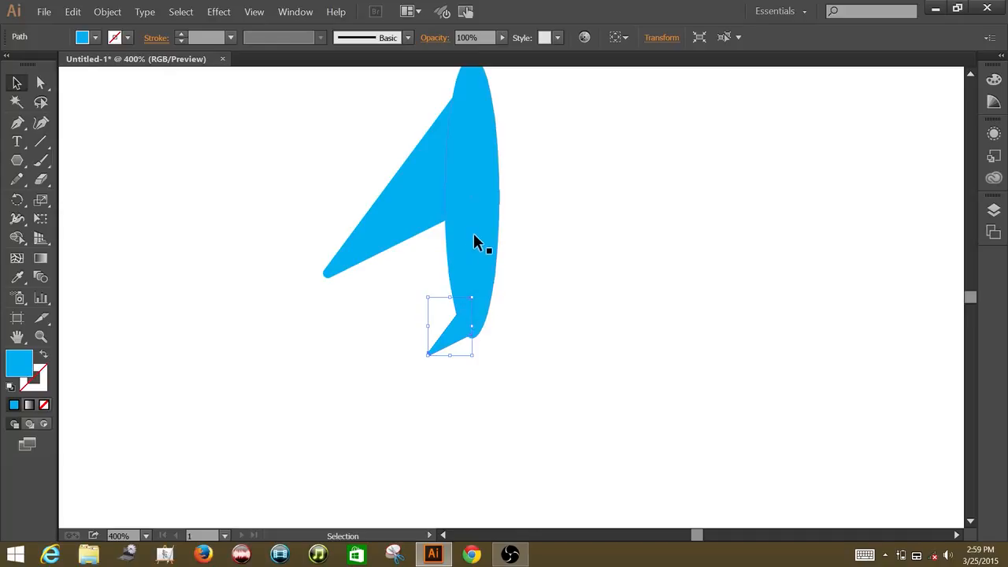
# - Shift the tail fin slightly downward so its lower edge blends into the ellipse's bottom tip, and deselect it
pyautogui.hotkey('ctrl', '+')
pyautogui.press('space')
pyautogui.moveTo(526, 368); pyautogui.dragTo(567, 343)
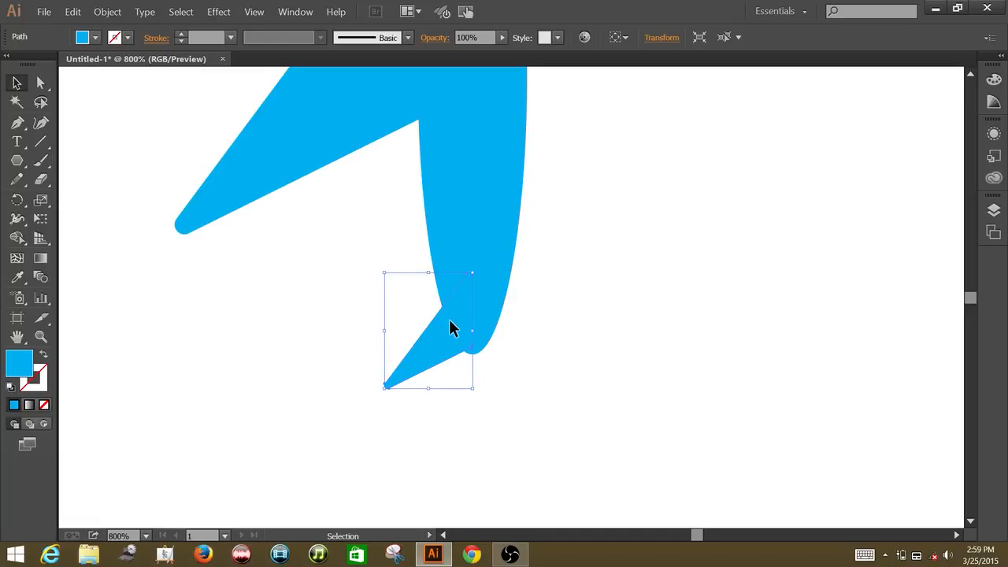
pyautogui.moveTo(451, 327); pyautogui.dragTo(450, 343)
pyautogui.moveTo(449, 337); pyautogui.dragTo(450, 330)
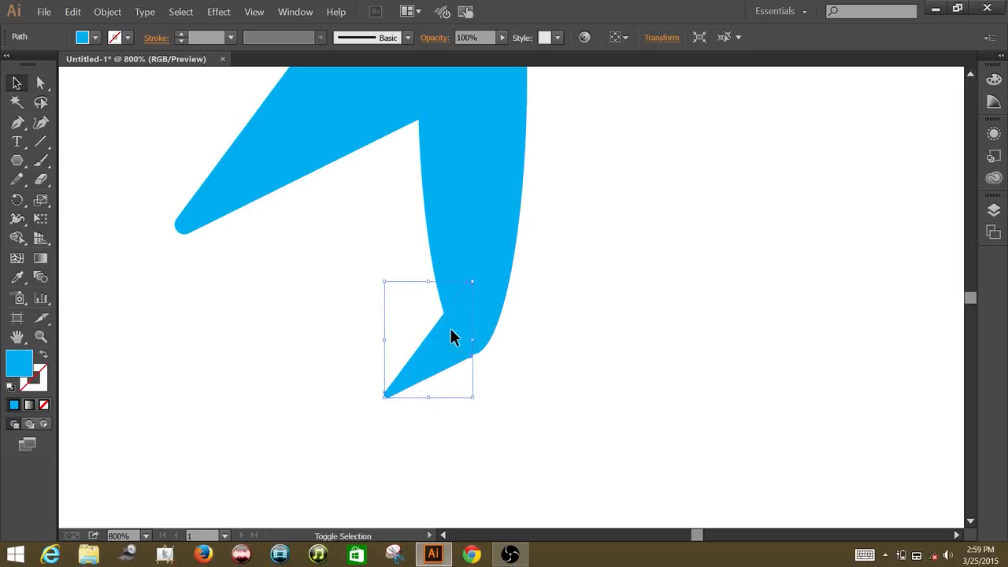
pyautogui.click(578, 323)
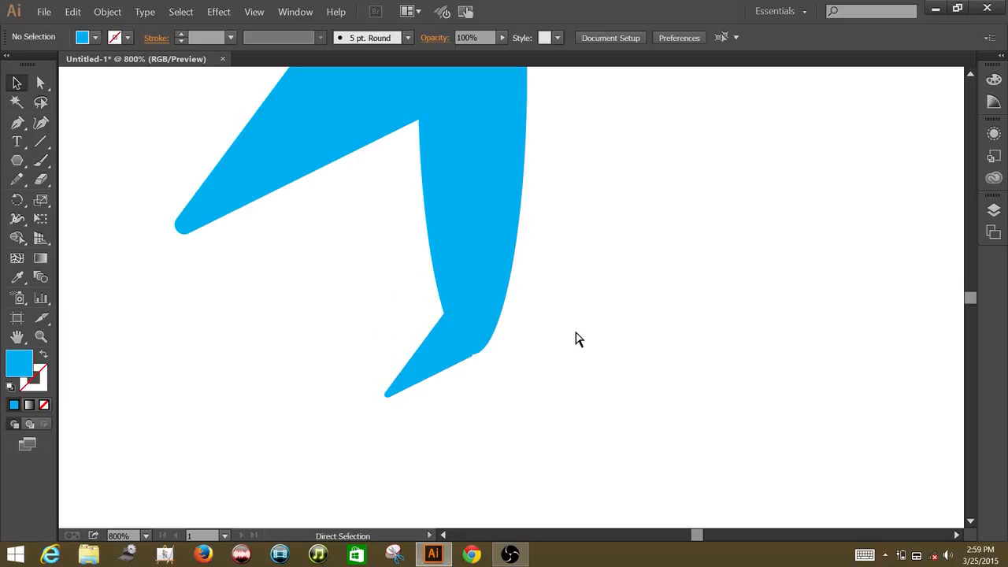
pyautogui.hotkey('ctrl', '-')
pyautogui.press('space')
pyautogui.moveTo(722, 187); pyautogui.dragTo(726, 341)
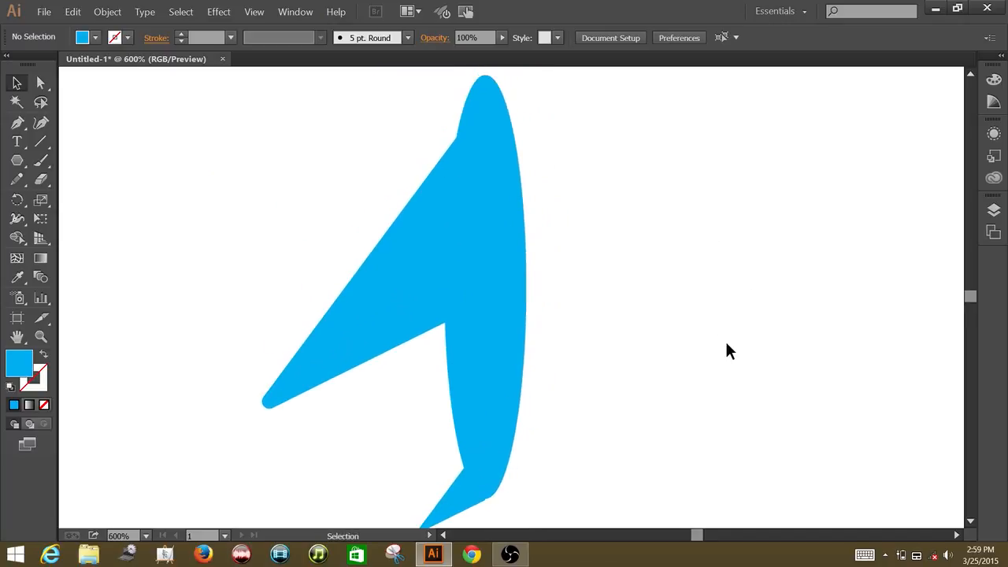
pyautogui.hotkey('ctrl', '-')
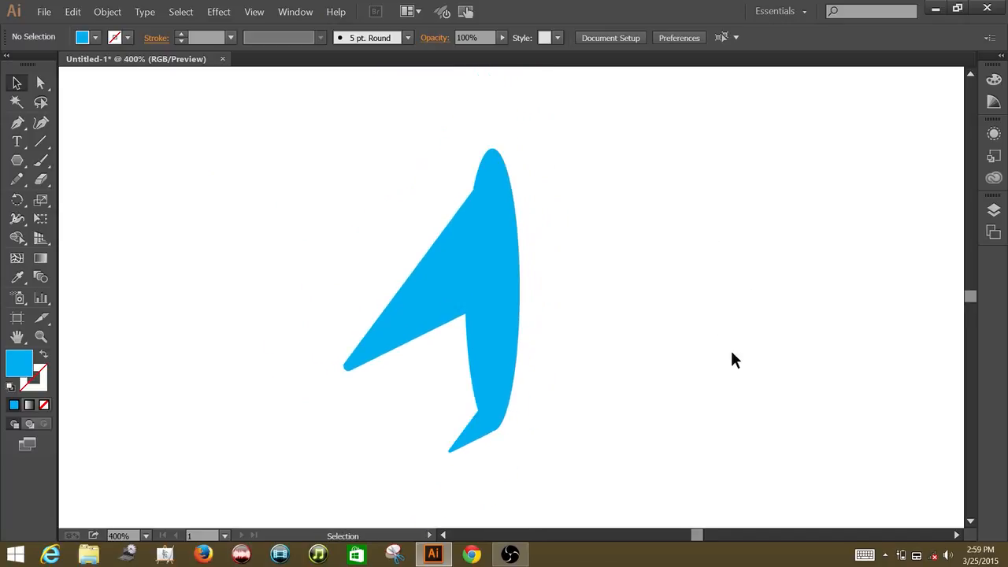
# - Select the ellipse, wing and tail fin and create a copy reflected across the vertical axis
pyautogui.moveTo(343, 136); pyautogui.dragTo(577, 441)
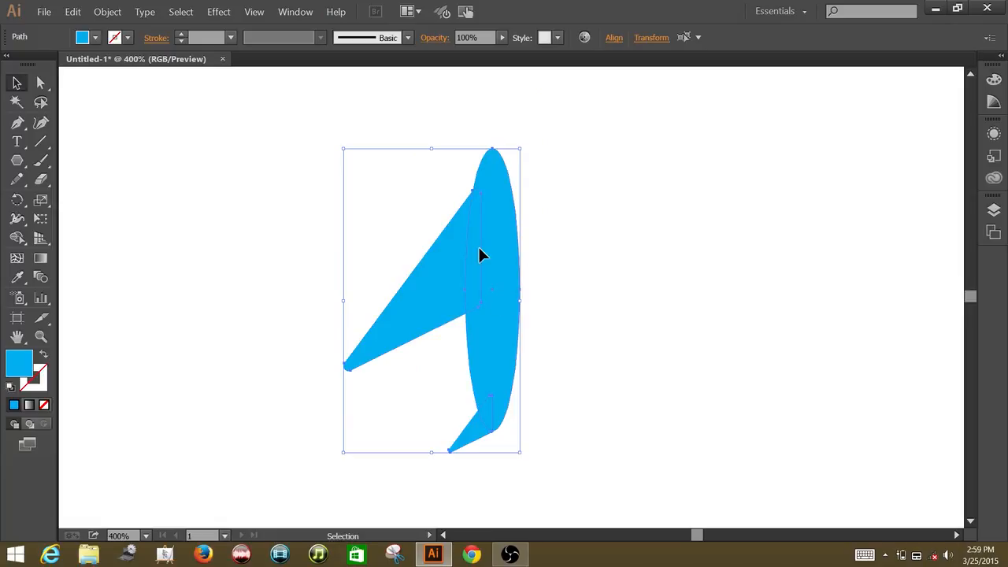
pyautogui.rightClick(531, 250)
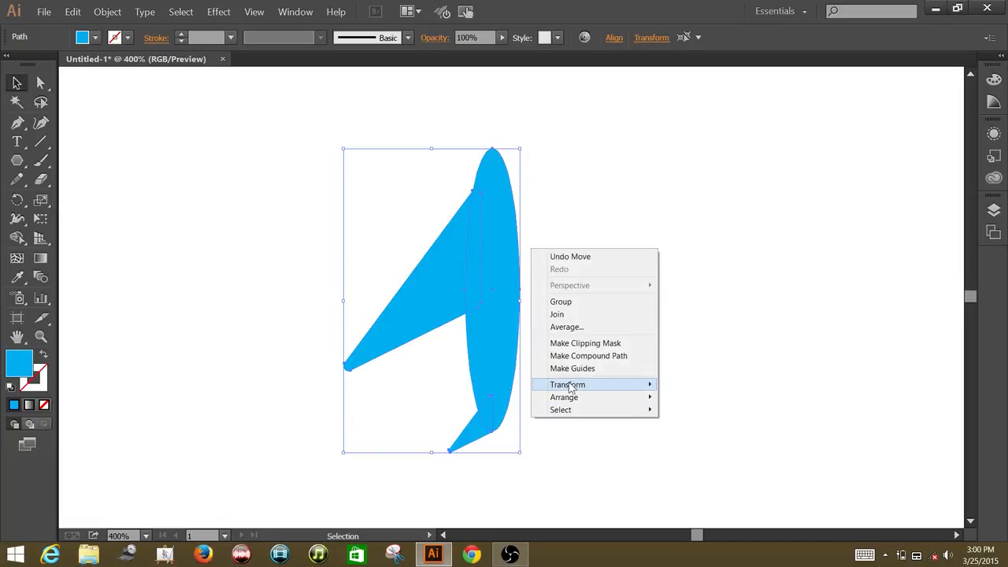
pyautogui.moveTo(565, 385)
pyautogui.click(470, 426)
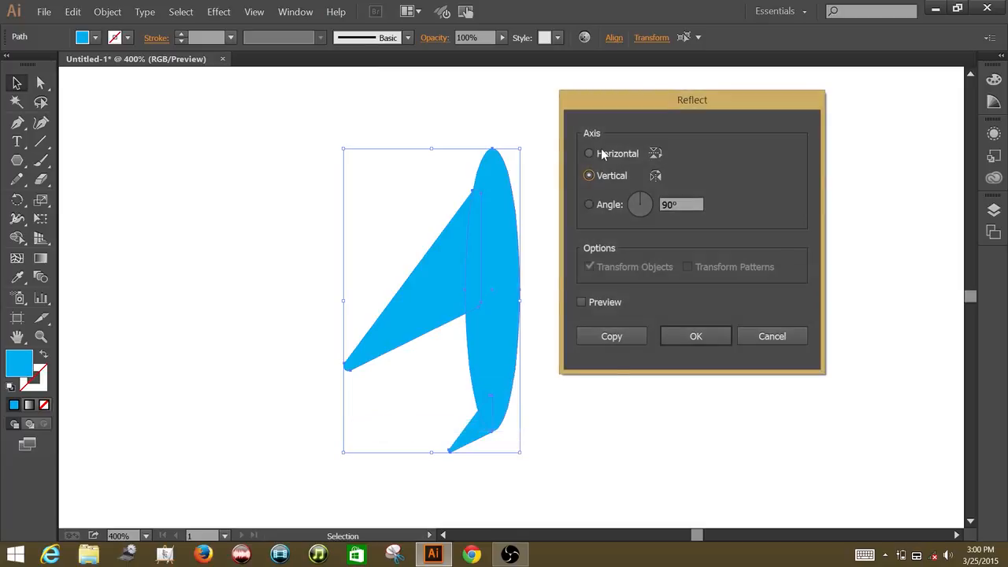
pyautogui.click(605, 332)
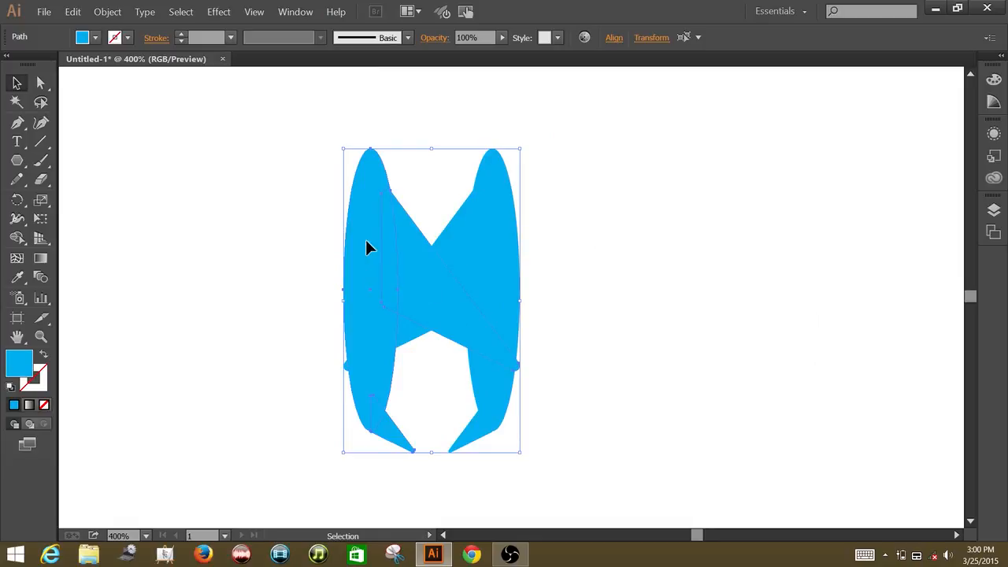
# - Move the mirrored copy horizontally about 58 px until its ellipse coincides with the original body, and deselect it
pyautogui.moveTo(366, 243); pyautogui.dragTo(487, 244)
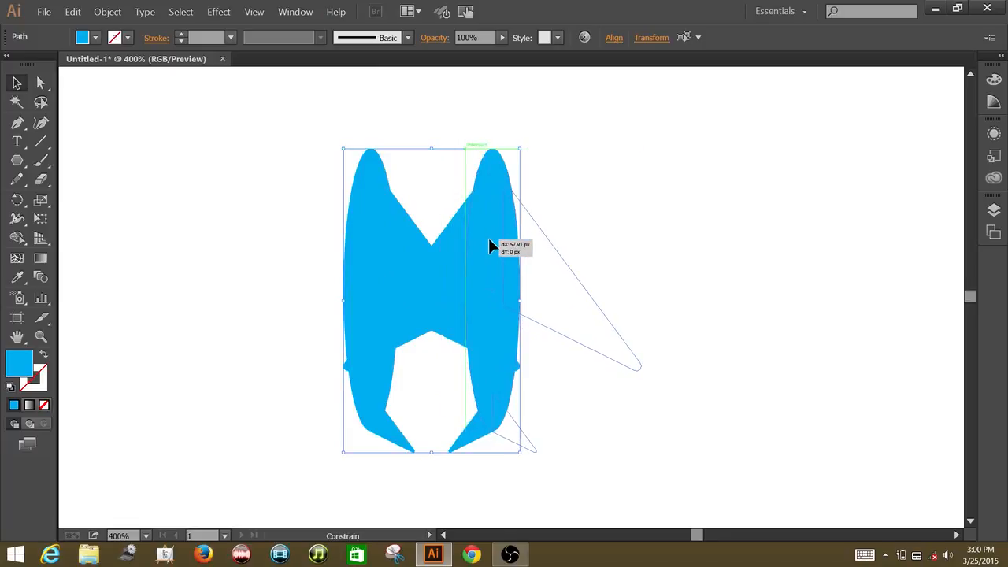
pyautogui.moveTo(489, 242); pyautogui.dragTo(489, 242)
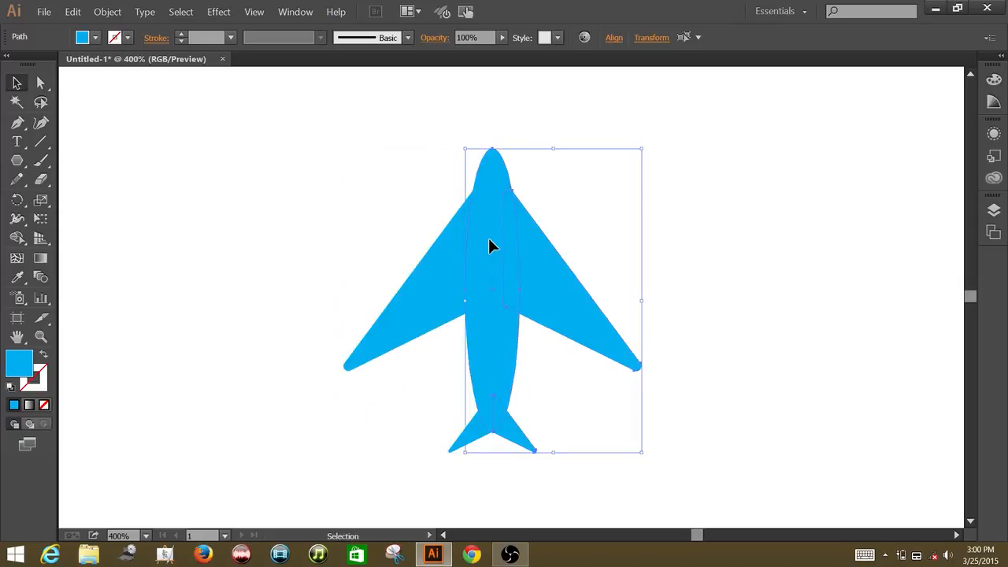
pyautogui.click(377, 159)
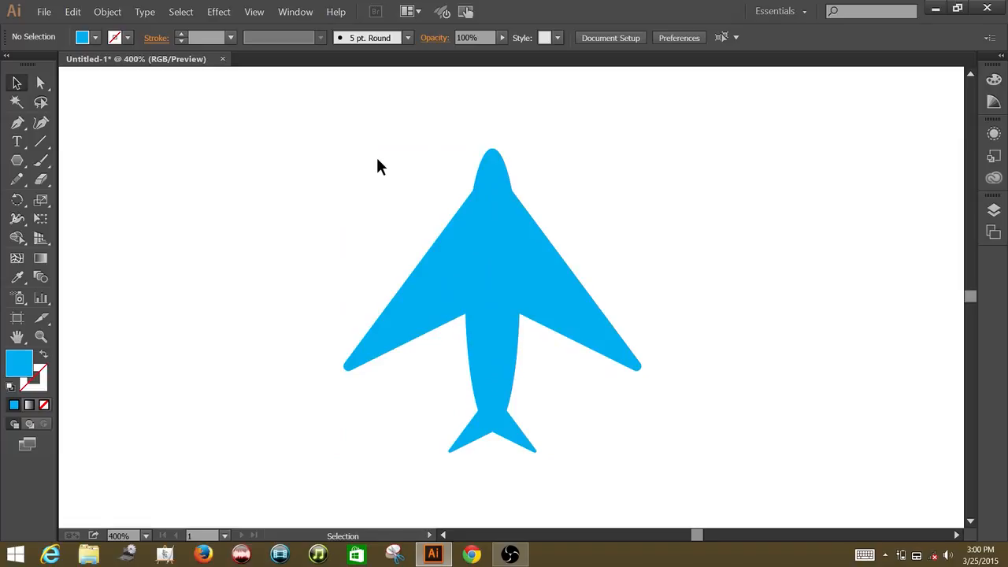
# - Unite all the airplane's overlapping parts into a single shape with Pathfinder
pyautogui.moveTo(315, 117); pyautogui.dragTo(679, 456)
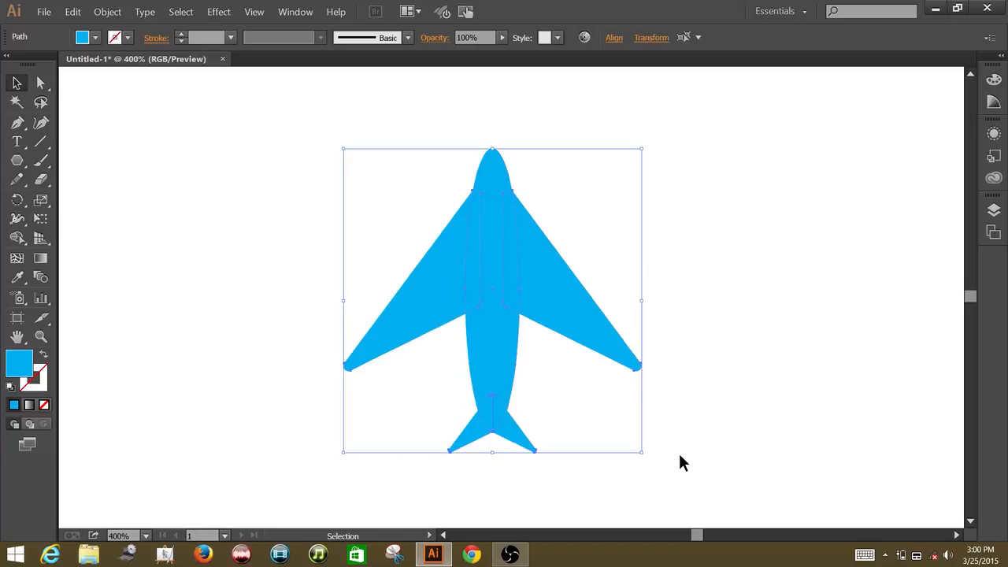
pyautogui.click(306, 14)
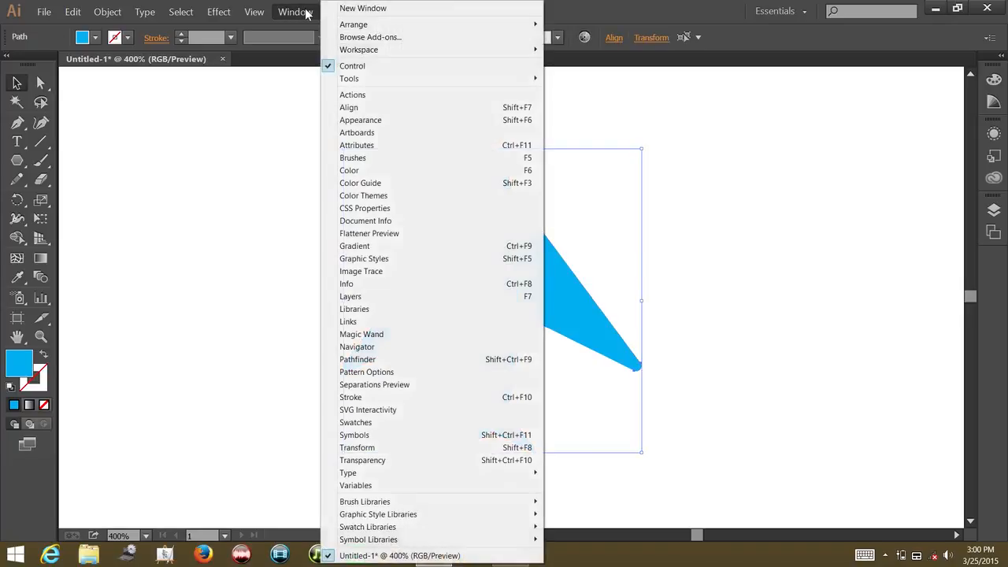
pyautogui.click(366, 359)
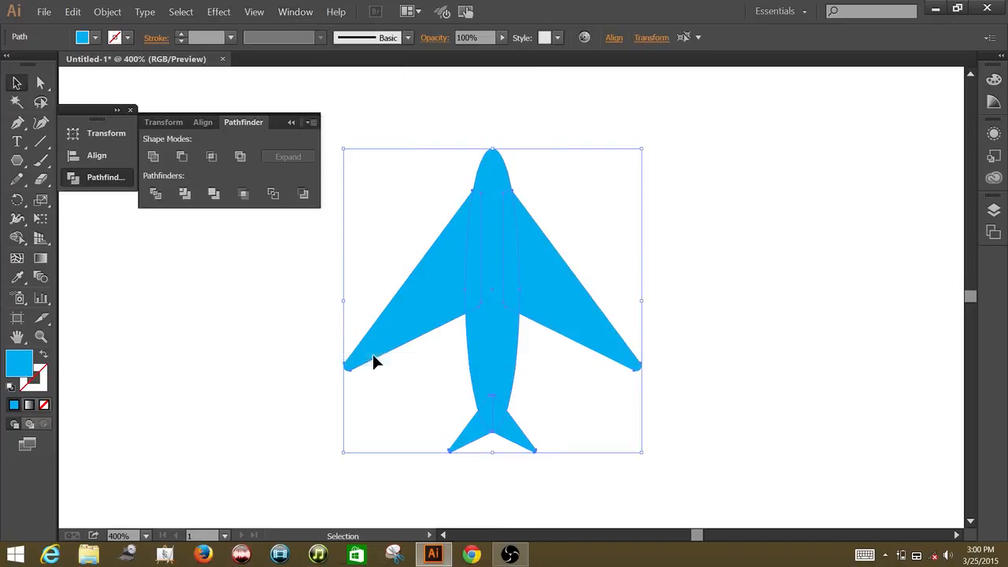
pyautogui.click(154, 157)
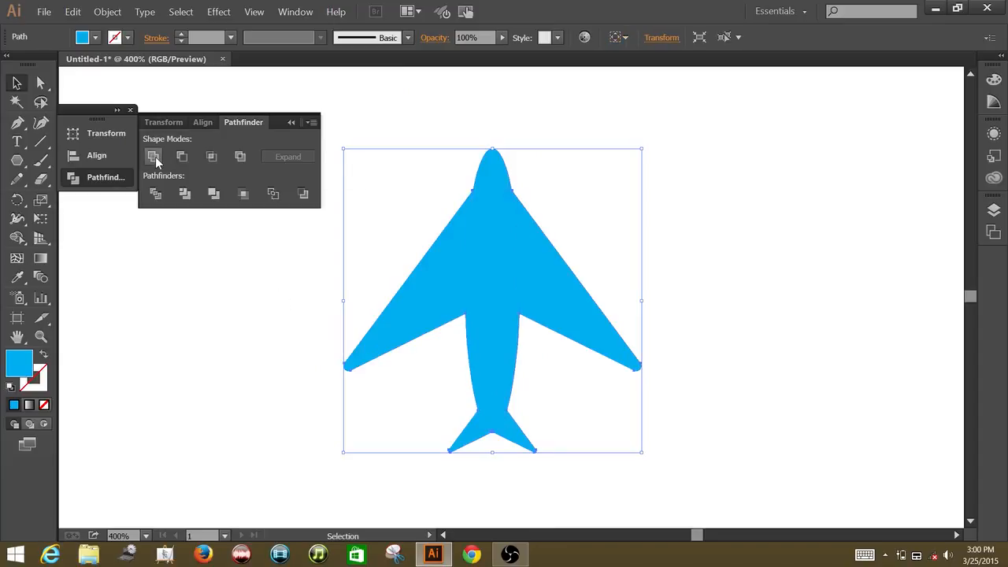
pyautogui.click(131, 109)
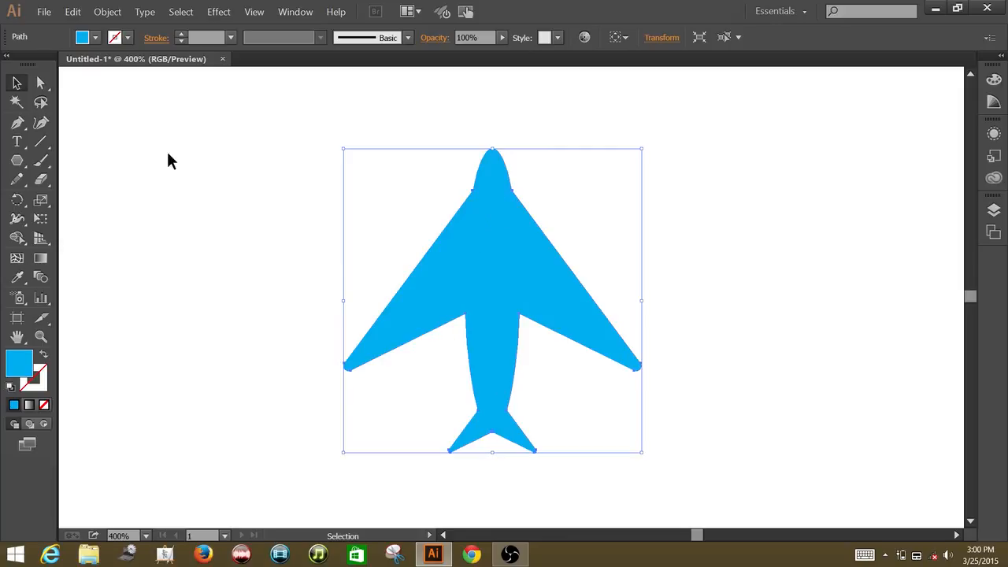
# - Try several fill swatches on the united airplane, settle on dark blue, and deselect it
pyautogui.click(93, 37)
pyautogui.click(56, 76)
pyautogui.click(77, 64)
pyautogui.click(66, 64)
pyautogui.click(98, 64)
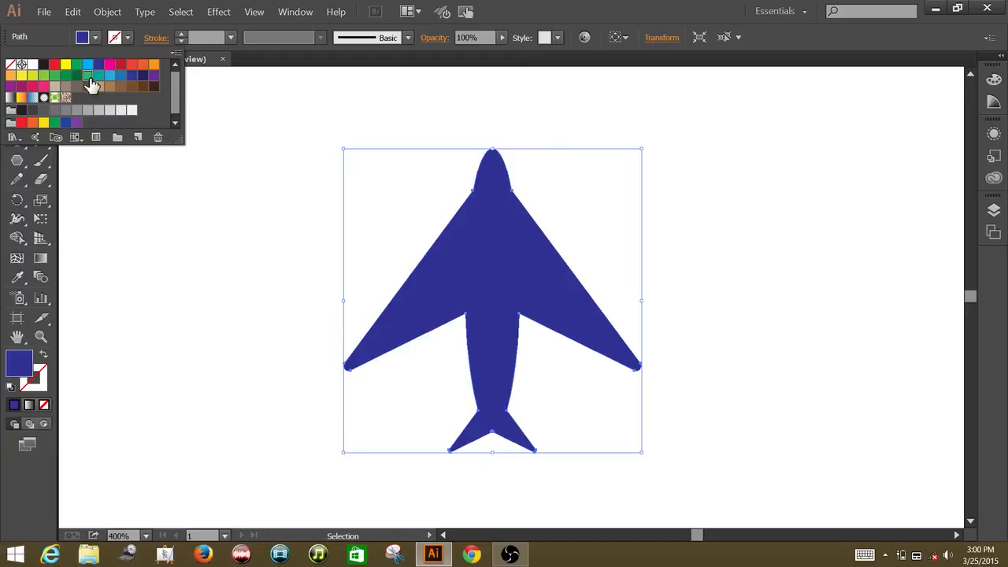
pyautogui.click(90, 77)
pyautogui.click(88, 65)
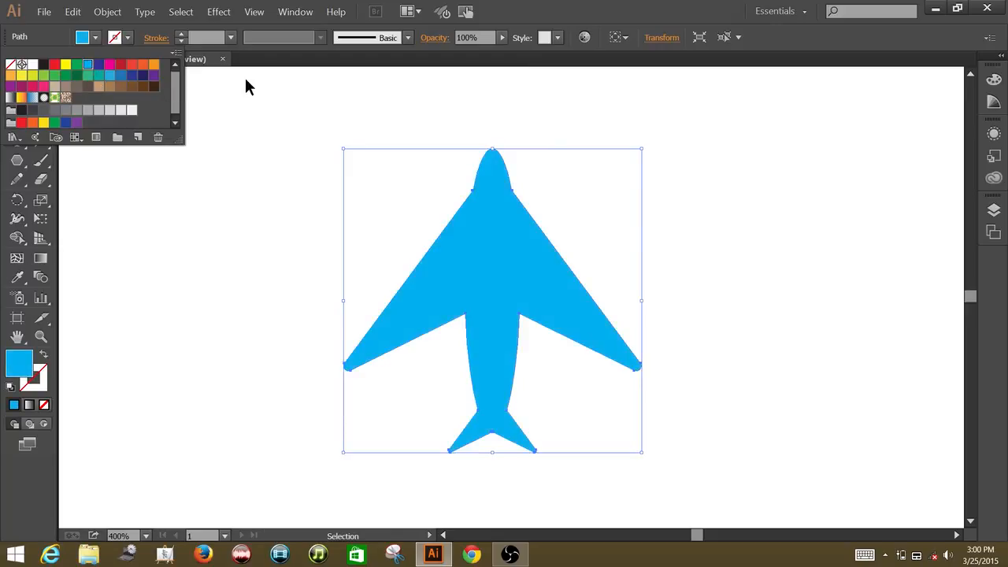
pyautogui.click(132, 76)
pyautogui.click(254, 93)
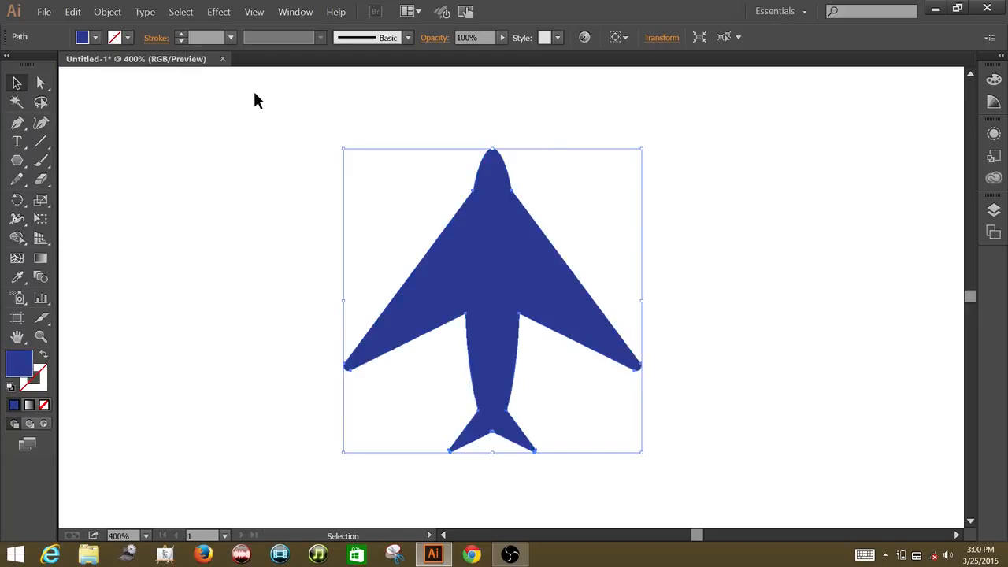
pyautogui.click(255, 94)
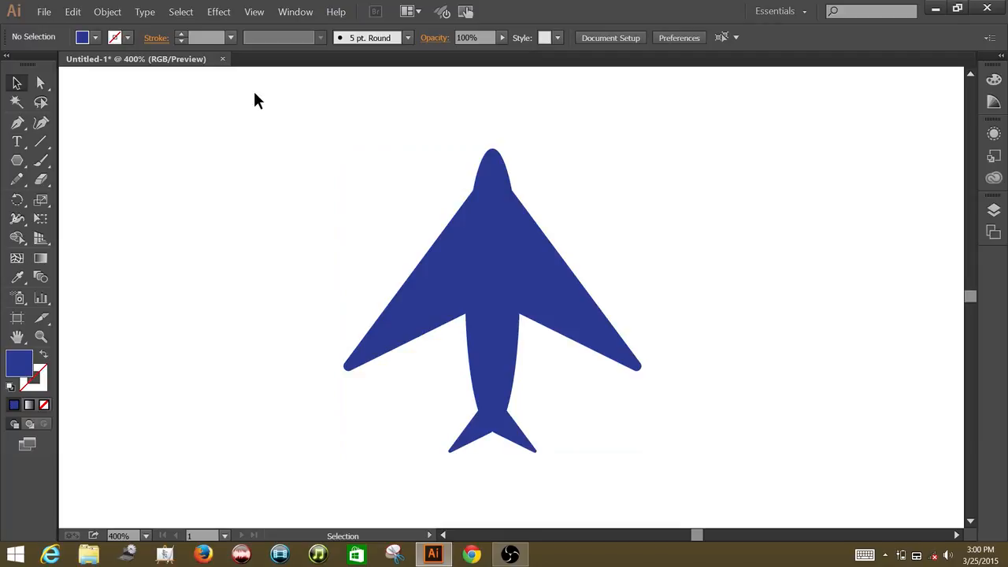